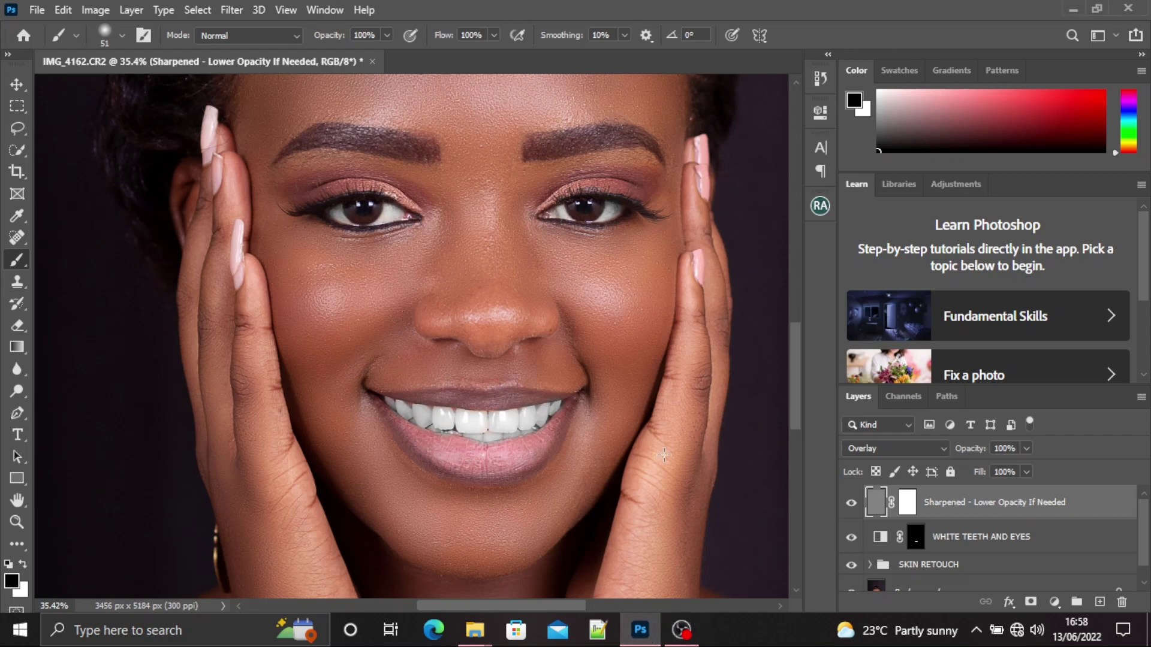
Hide and re-show the Sharpened, skin retouch and whitening layers to compare with the original
click(854, 504)
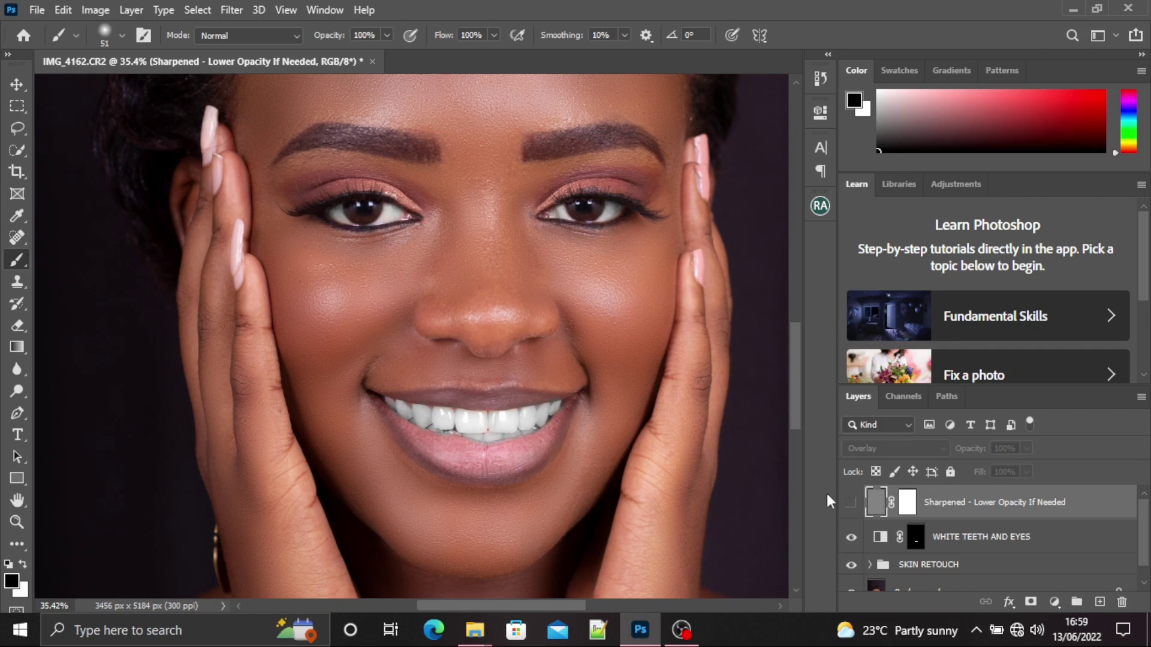
scroll(864, 543, down, 1)
click(852, 546)
click(852, 519)
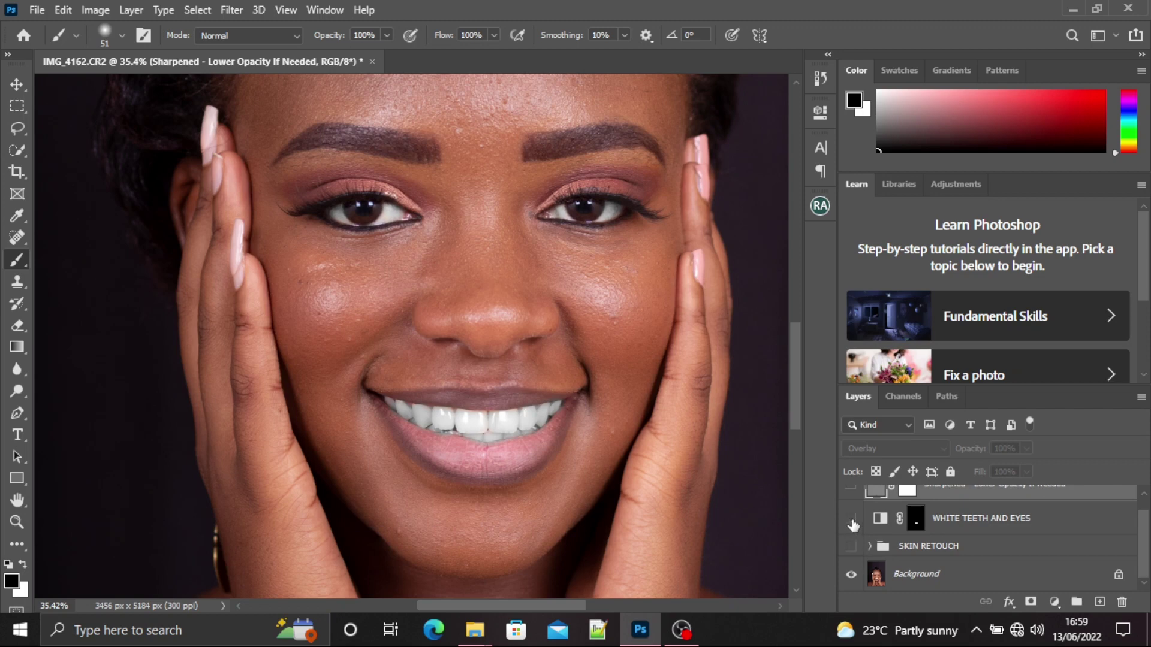
click(941, 579)
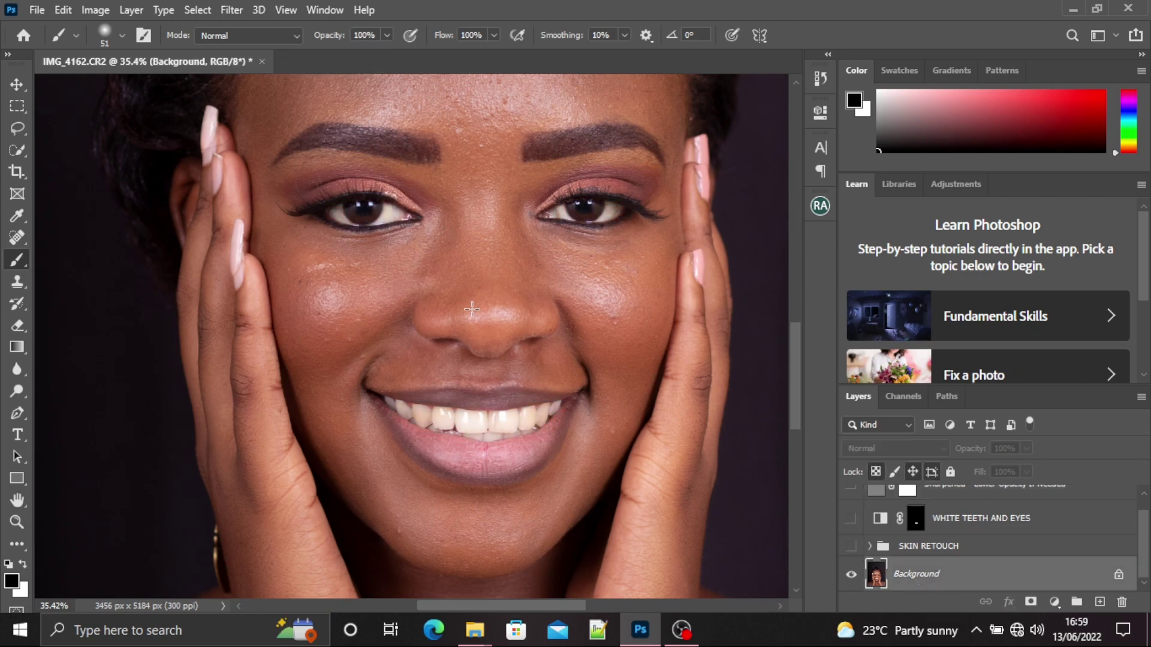
click(852, 547)
click(851, 546)
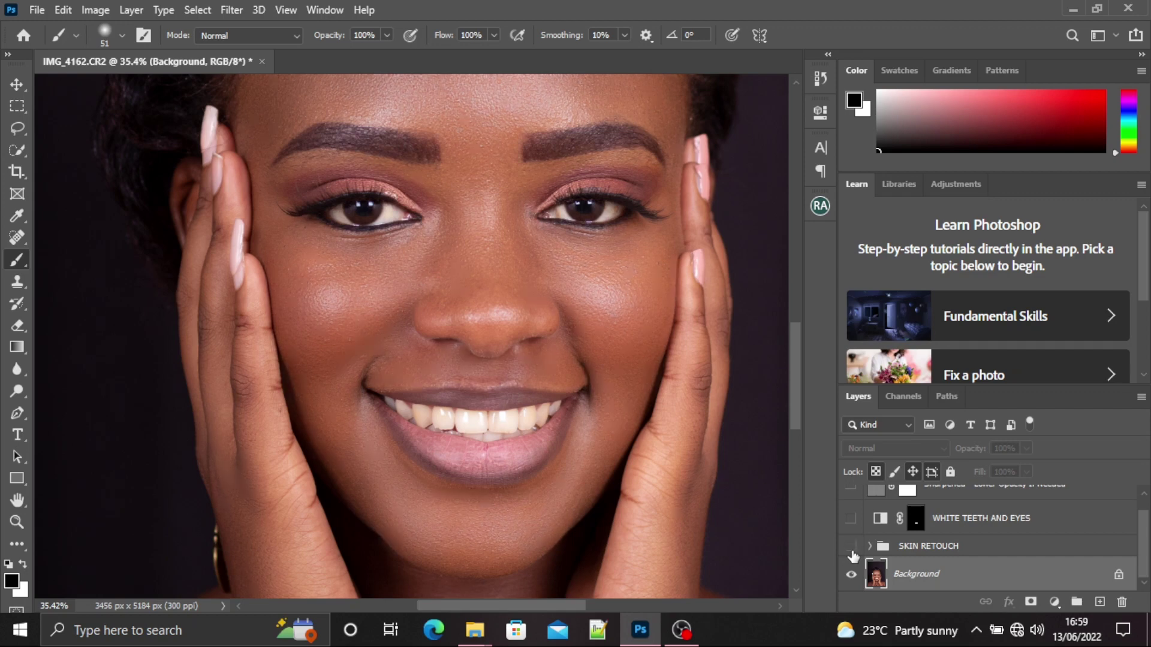
click(851, 548)
click(852, 520)
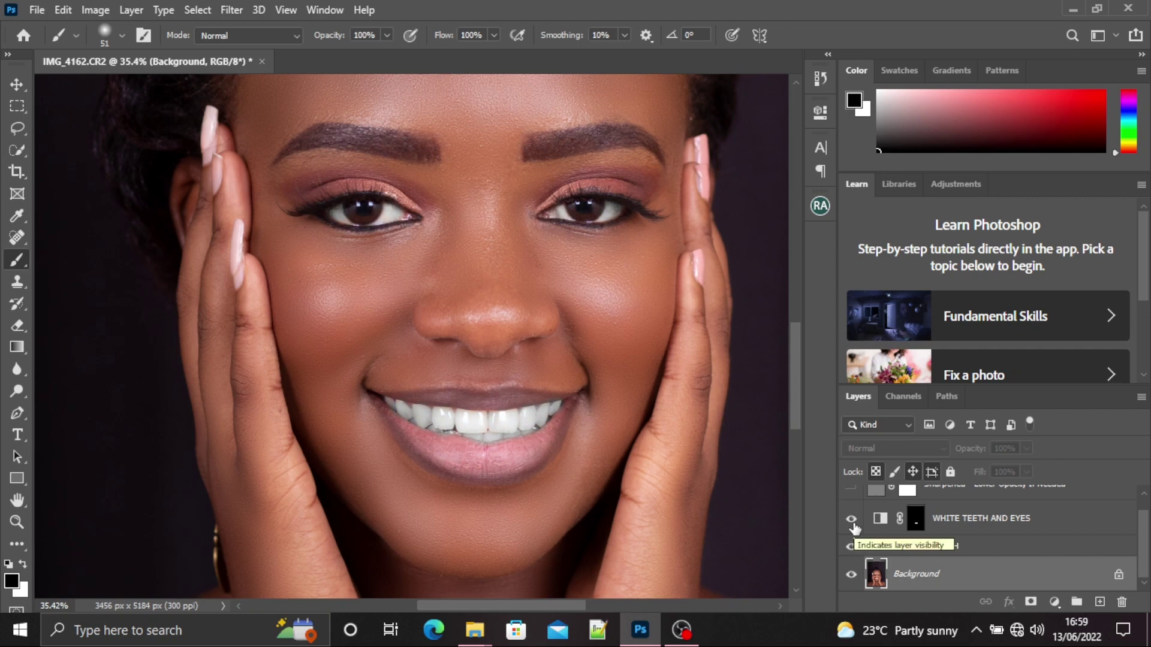
Toggle the Sharpened layer off and on again to judge its effect
scroll(855, 526, up, 1)
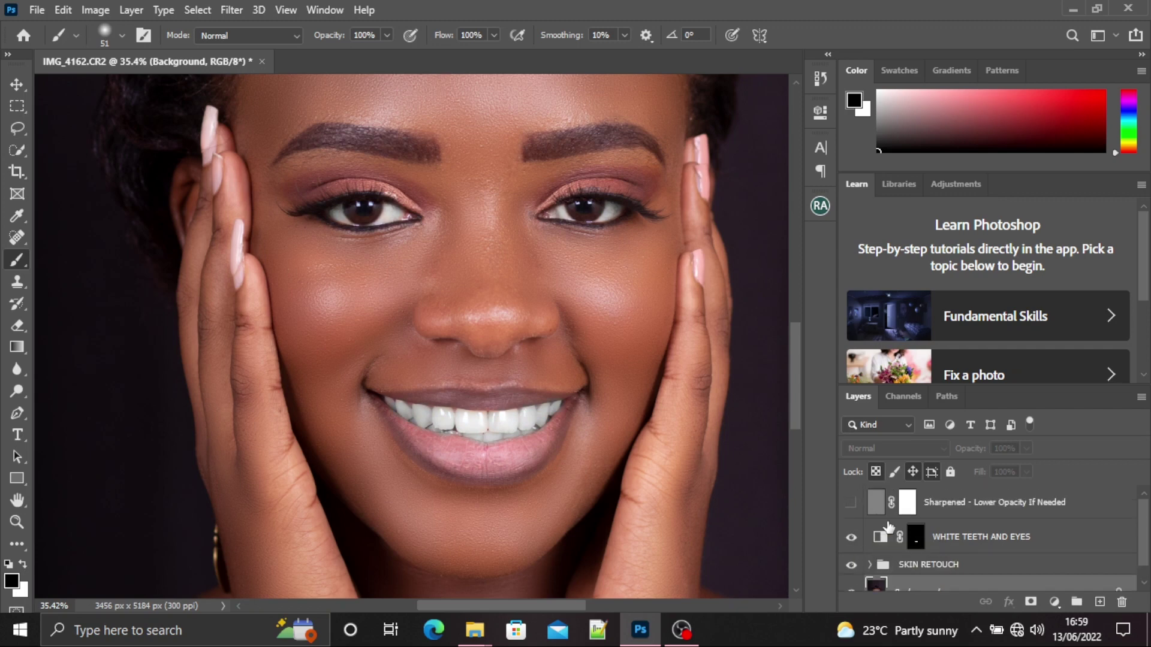
click(853, 507)
click(851, 503)
click(850, 504)
Delete the Sharpened layer and group the whitening layer with SKIN RETOUCH as Group 1
click(944, 511)
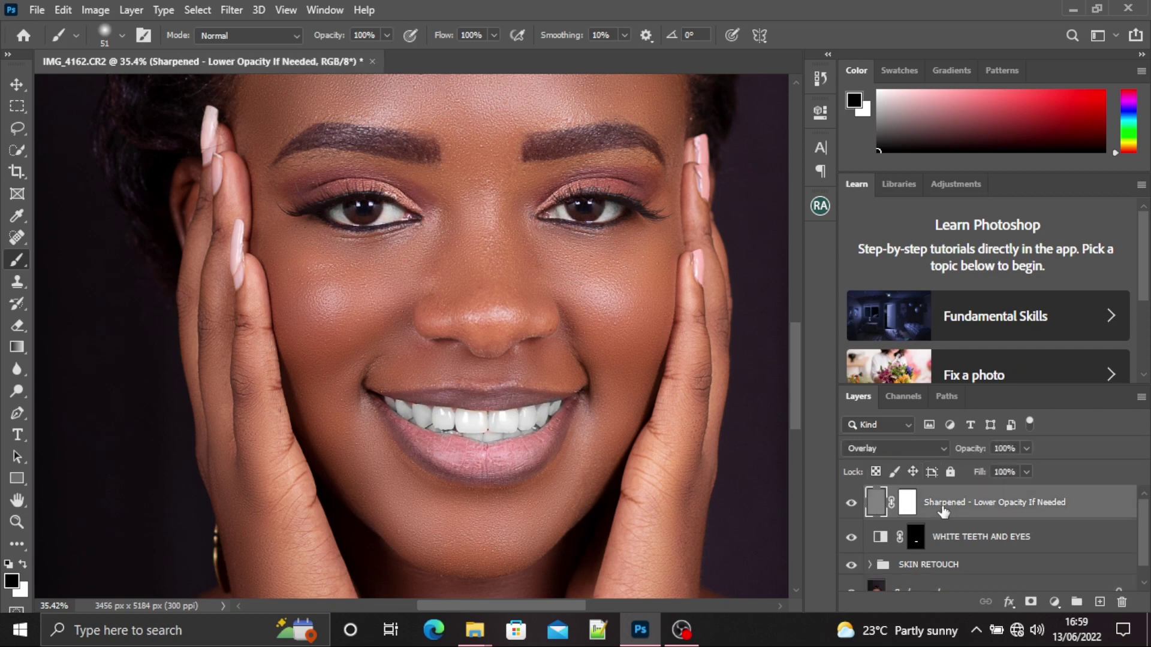
key(Delete)
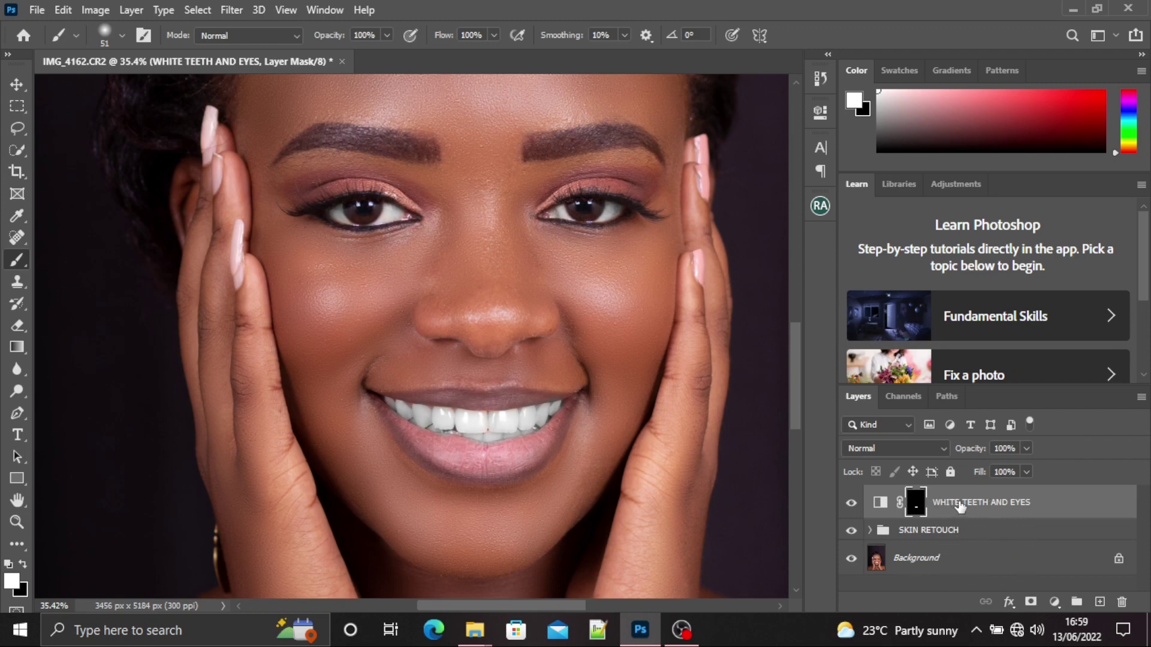
click(967, 537)
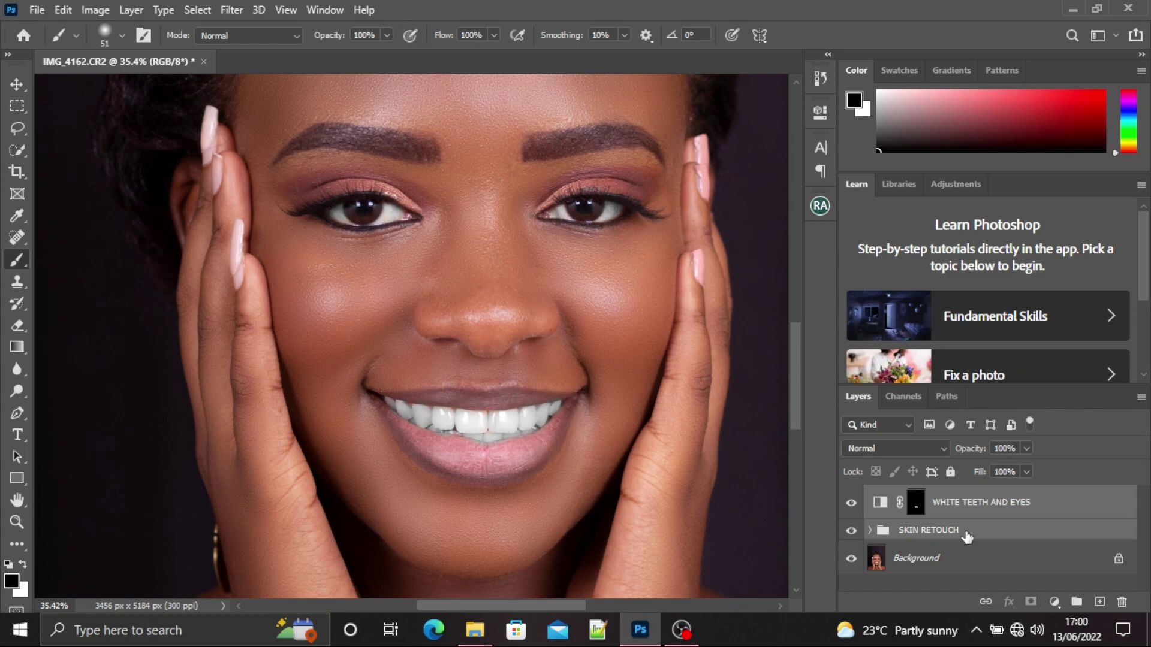
mouse_move(979, 507)
mouse_down()
mouse_move(1031, 575)
mouse_move(1079, 603)
mouse_move(1052, 594)
mouse_up()
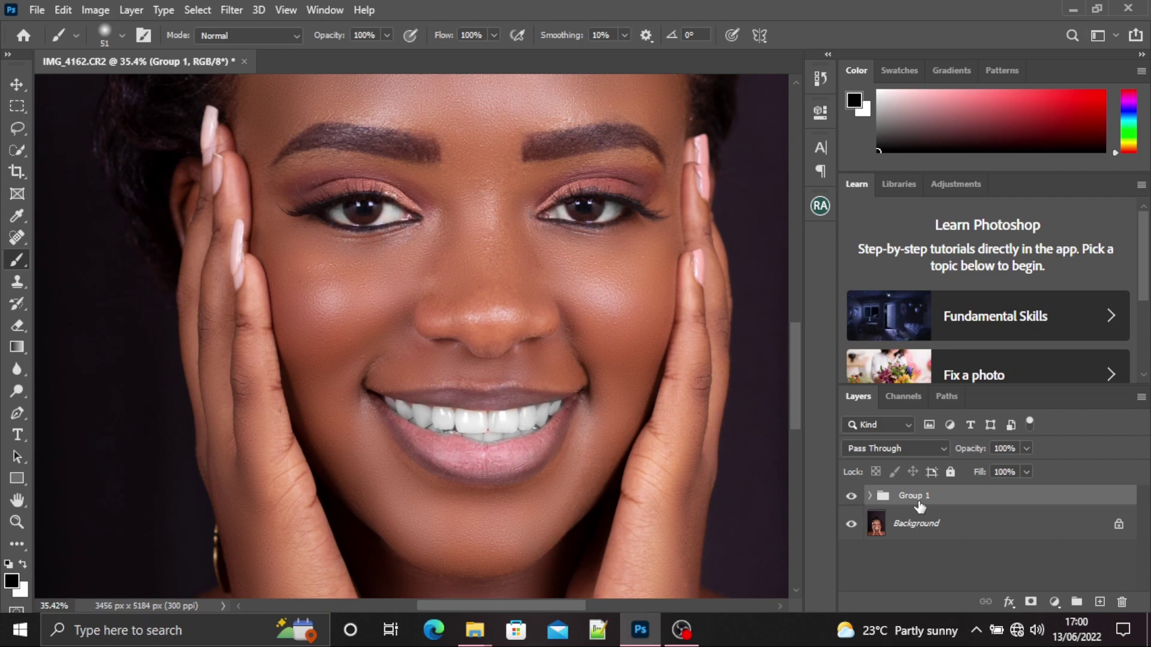
Duplicate Group 1 under the name 'SHARPENING', then merge that duplicate group into one layer
right_click(960, 495)
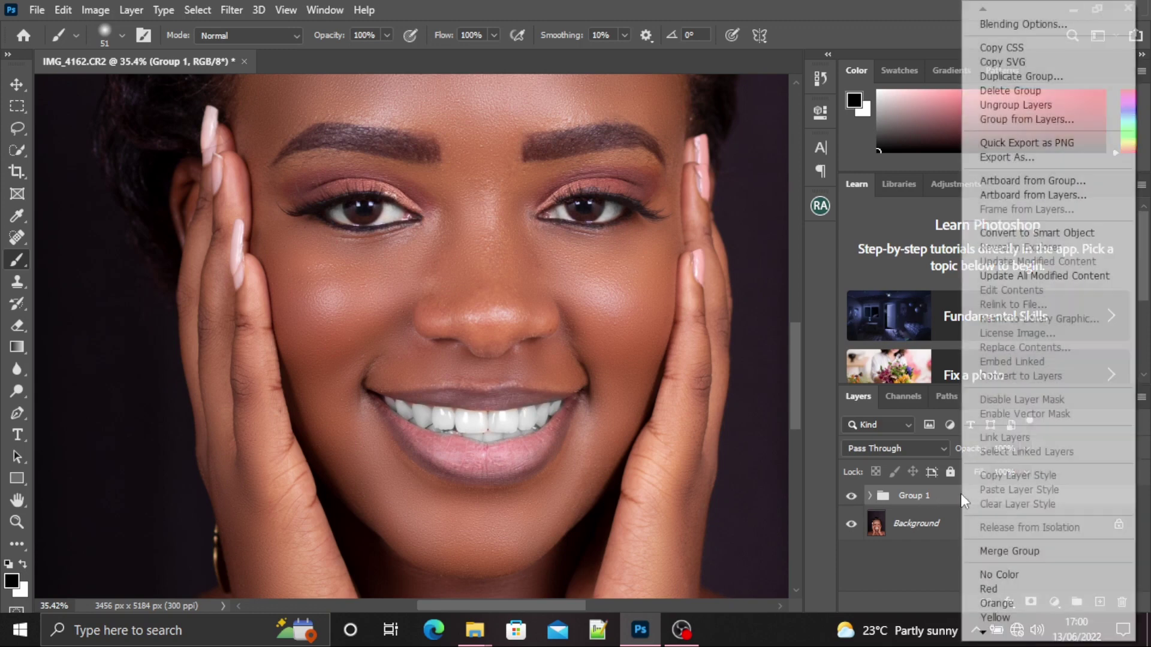
click(1001, 77)
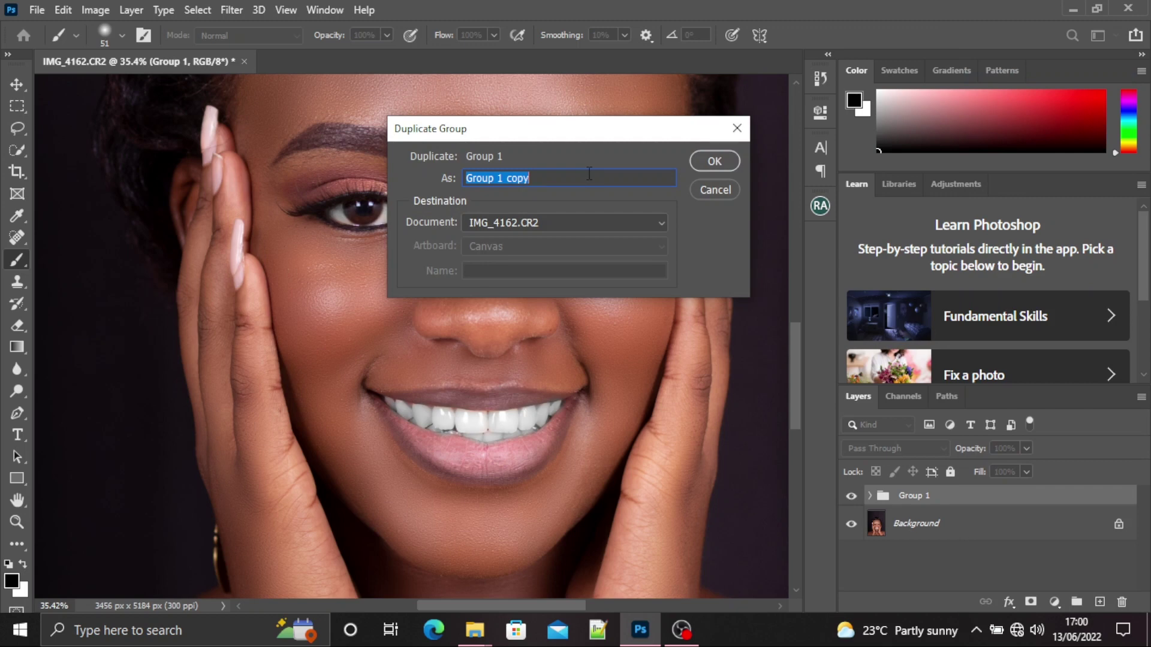
text(SHARPENING)
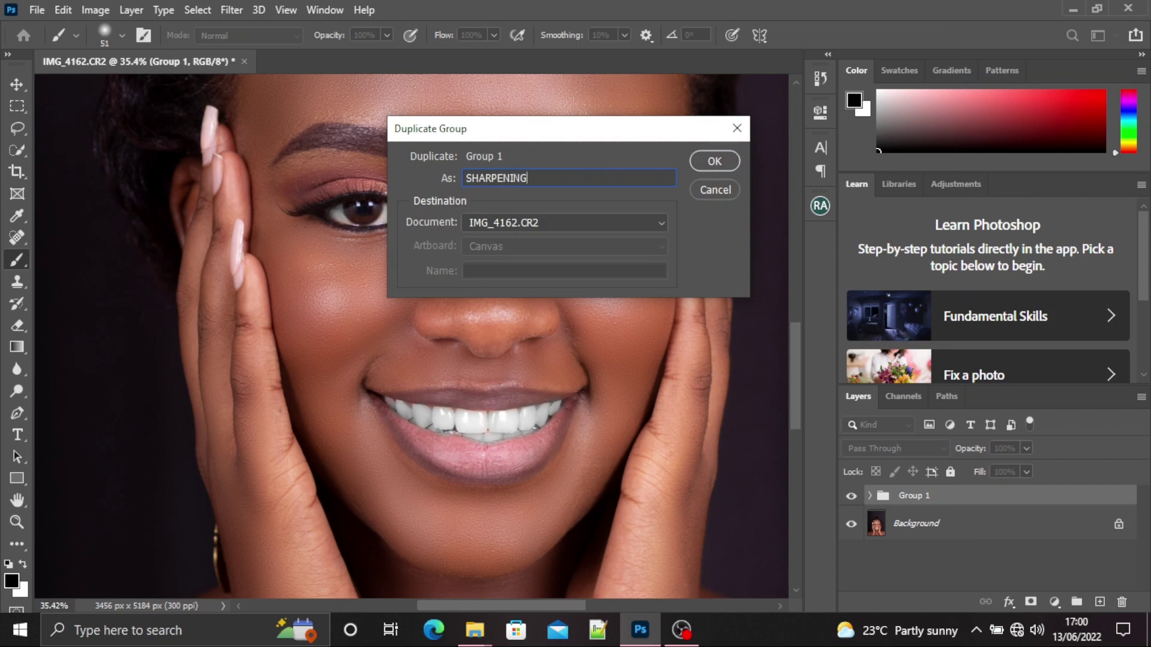
click(714, 162)
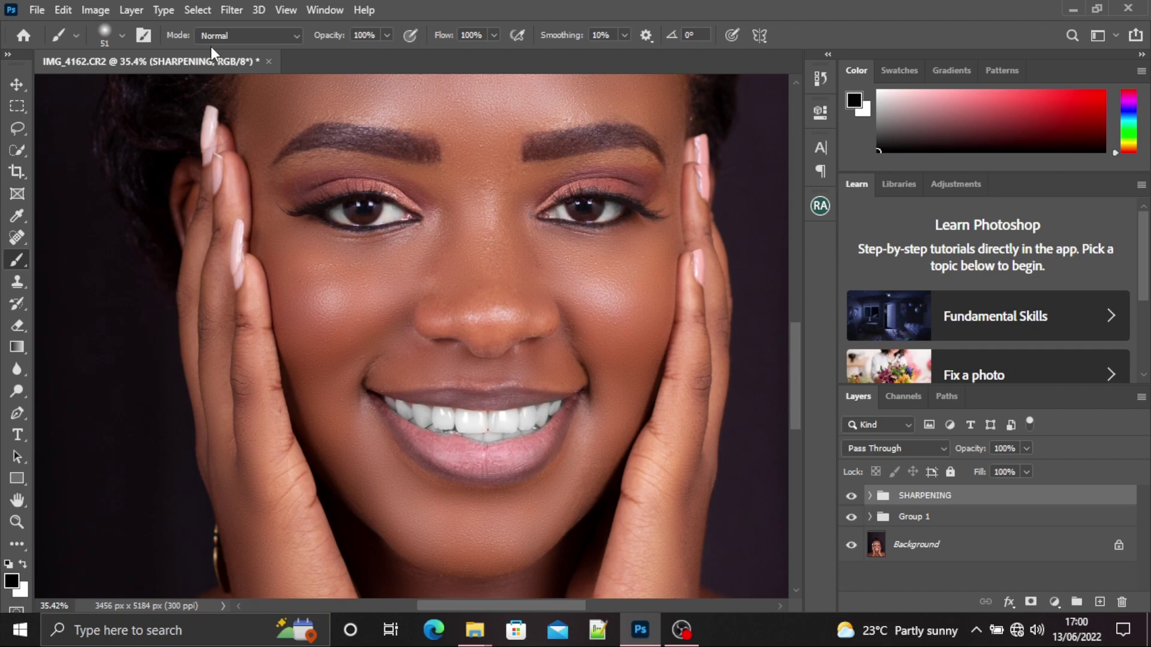
click(130, 10)
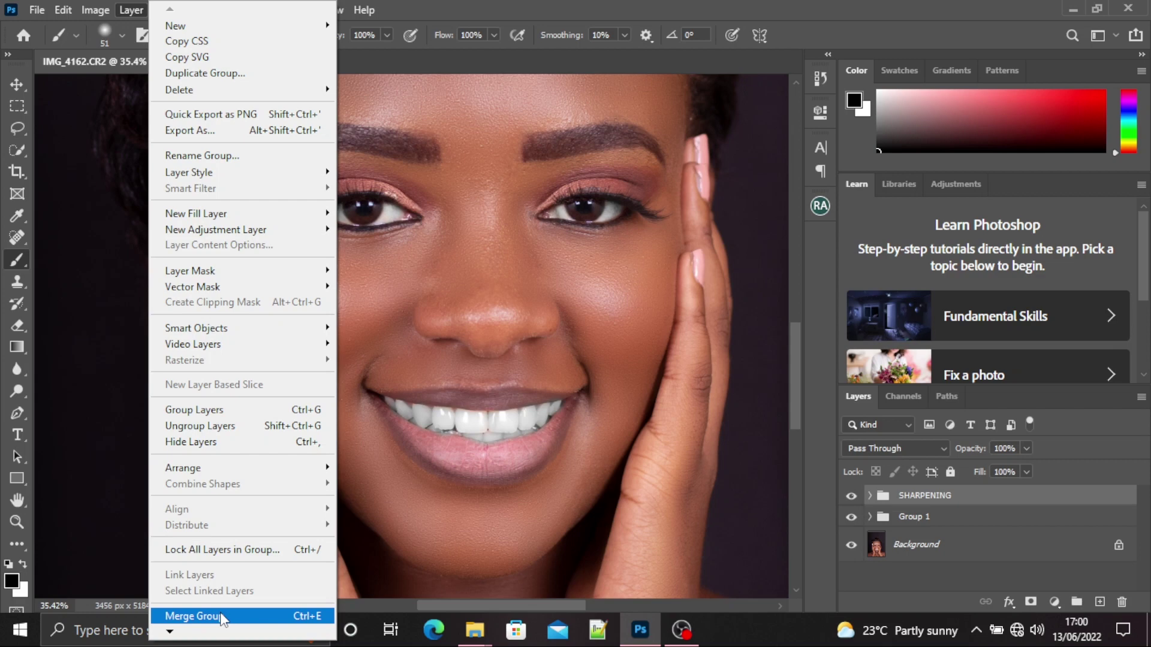
click(193, 617)
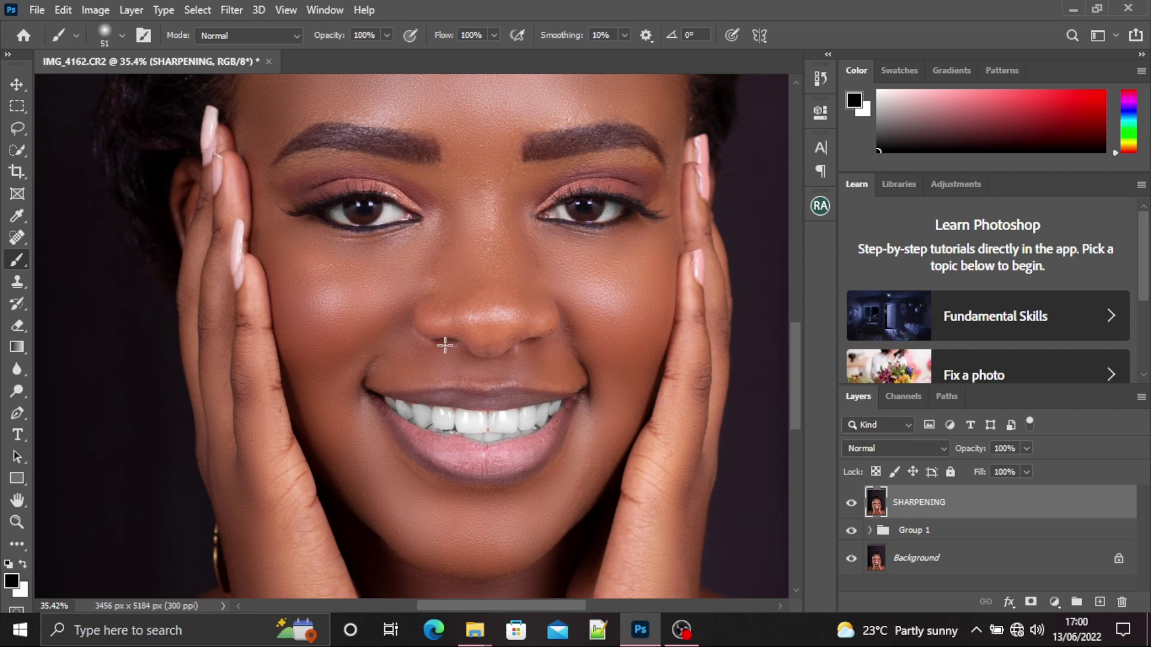
Apply High Pass to SHARPENING, testing radii from 20.8 down before settling near 2.3 pixels
click(232, 9)
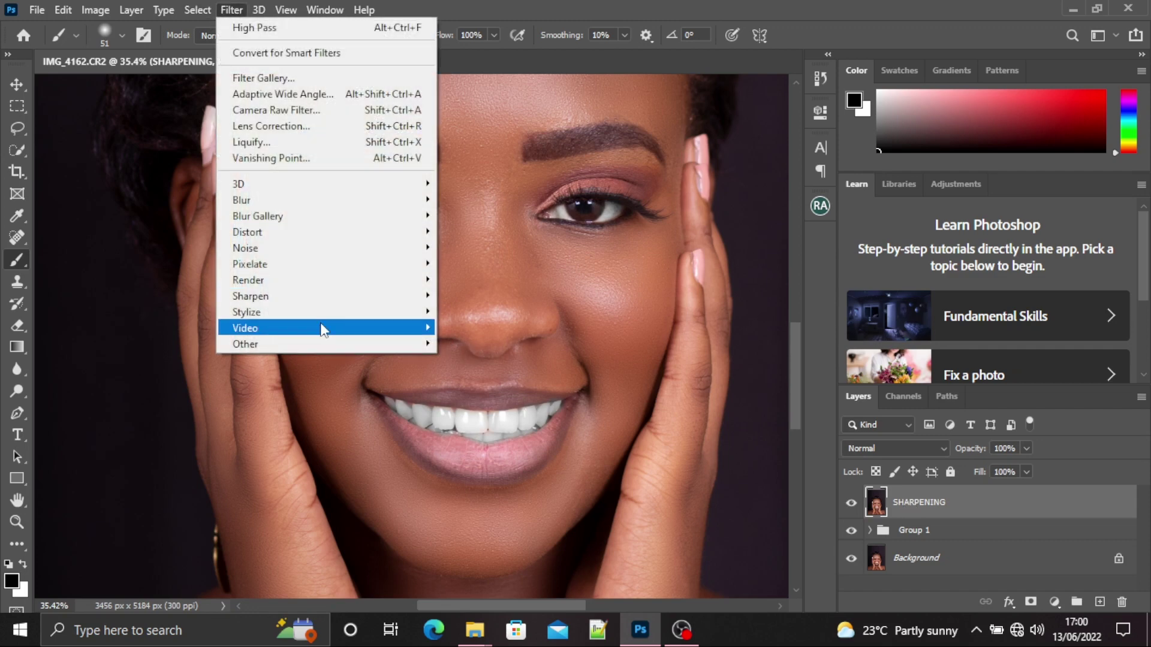
mouse_move(319, 343)
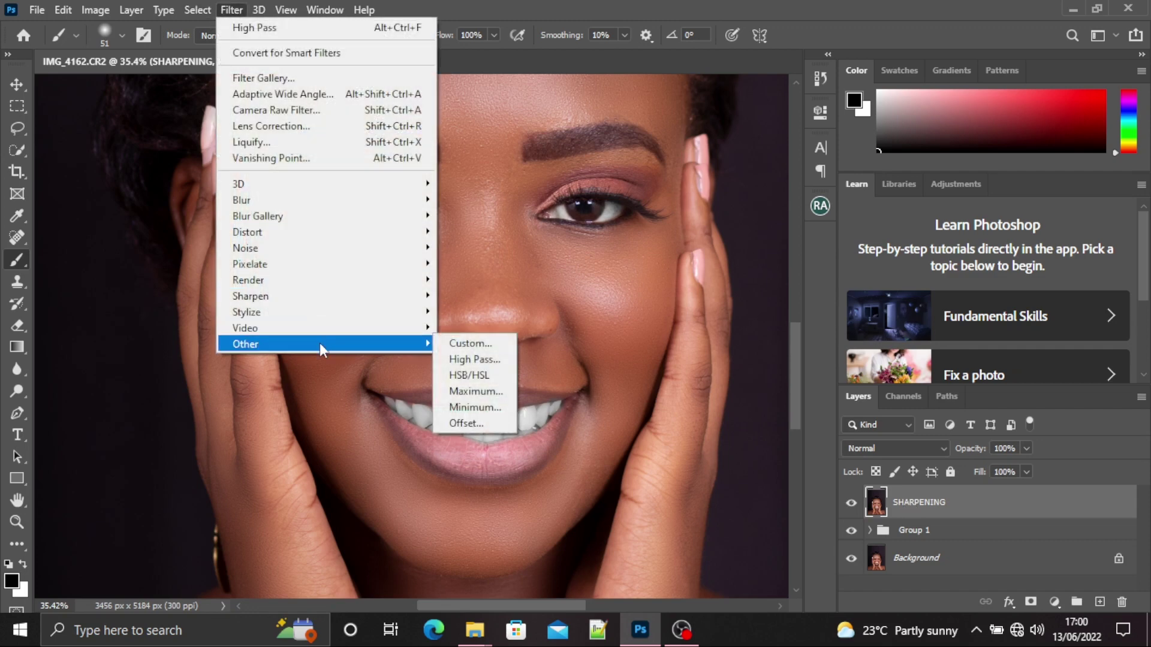
click(494, 356)
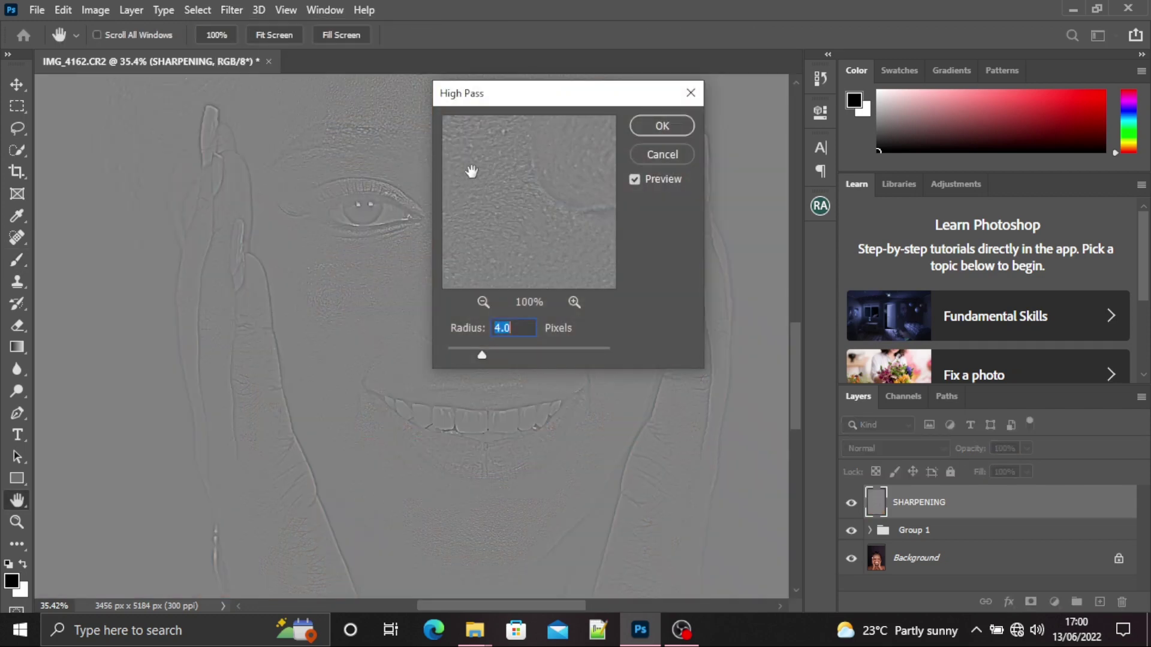
drag(508, 105, 647, 93)
drag(621, 345, 699, 340)
click(659, 344)
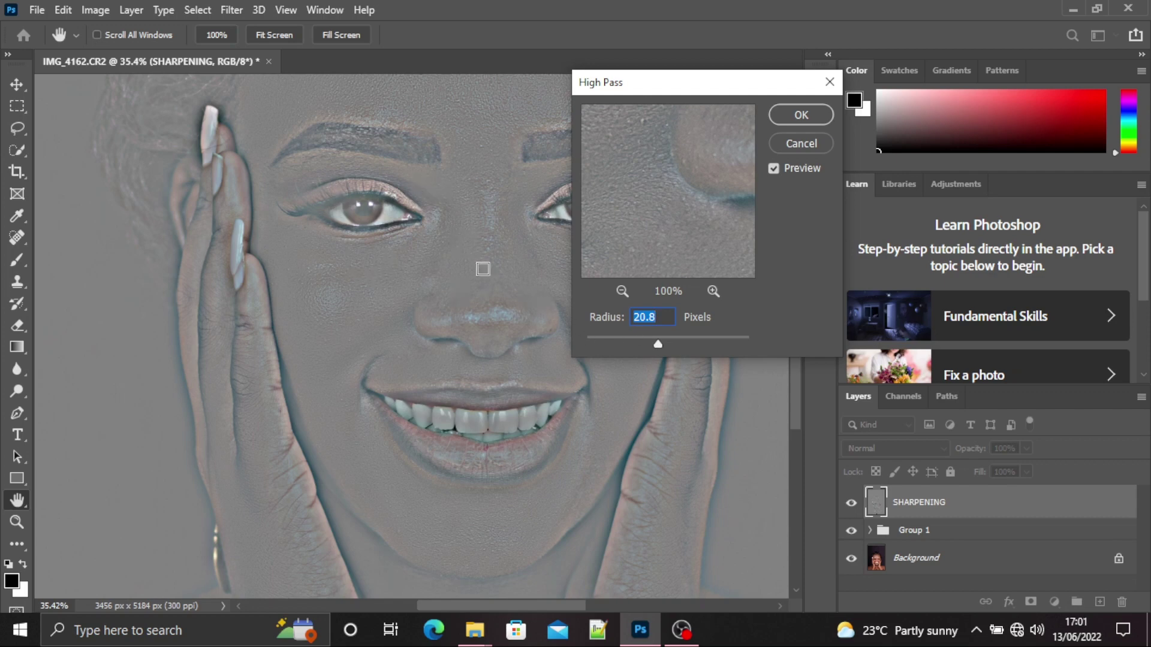
click(612, 338)
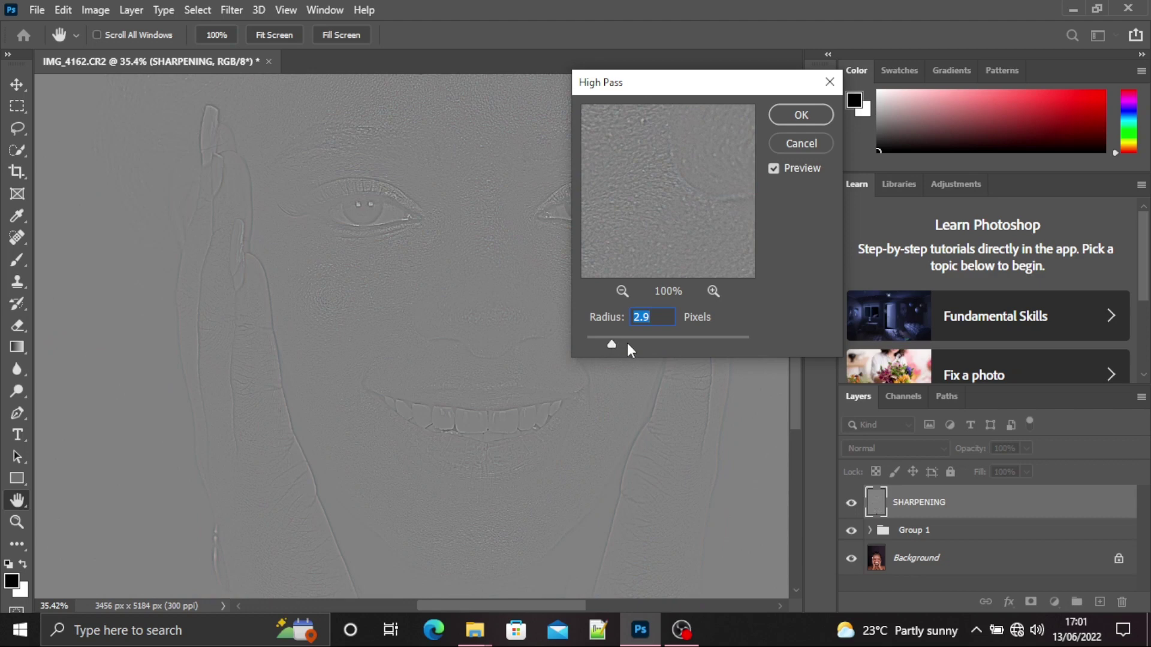
click(632, 339)
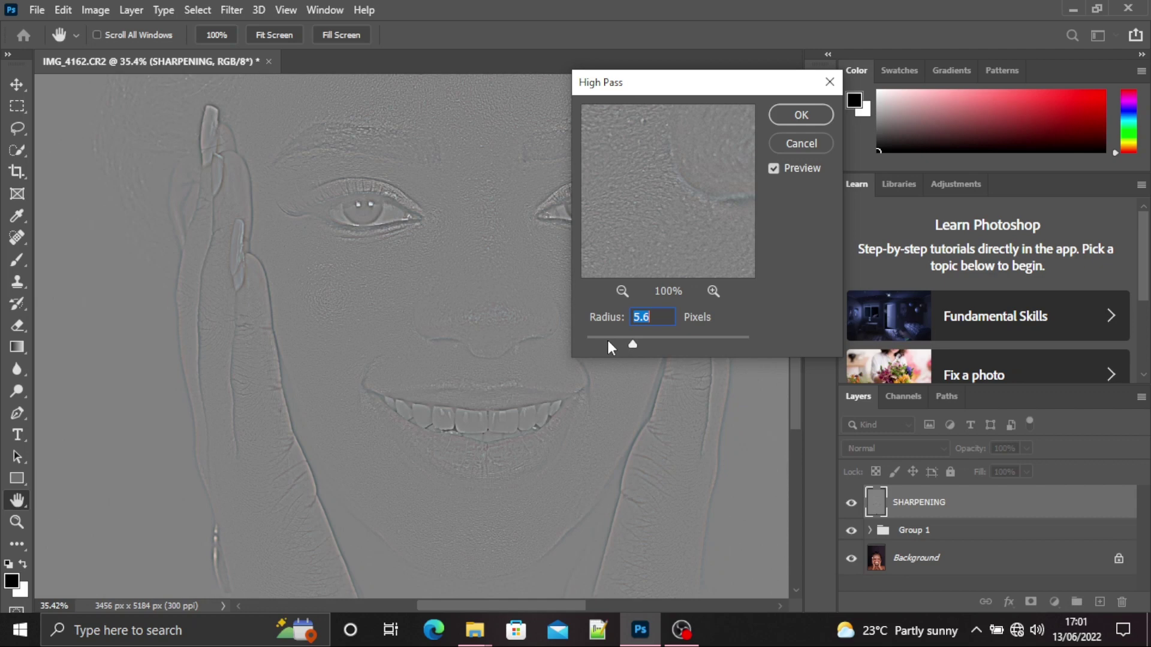
click(607, 341)
drag(608, 341, 602, 341)
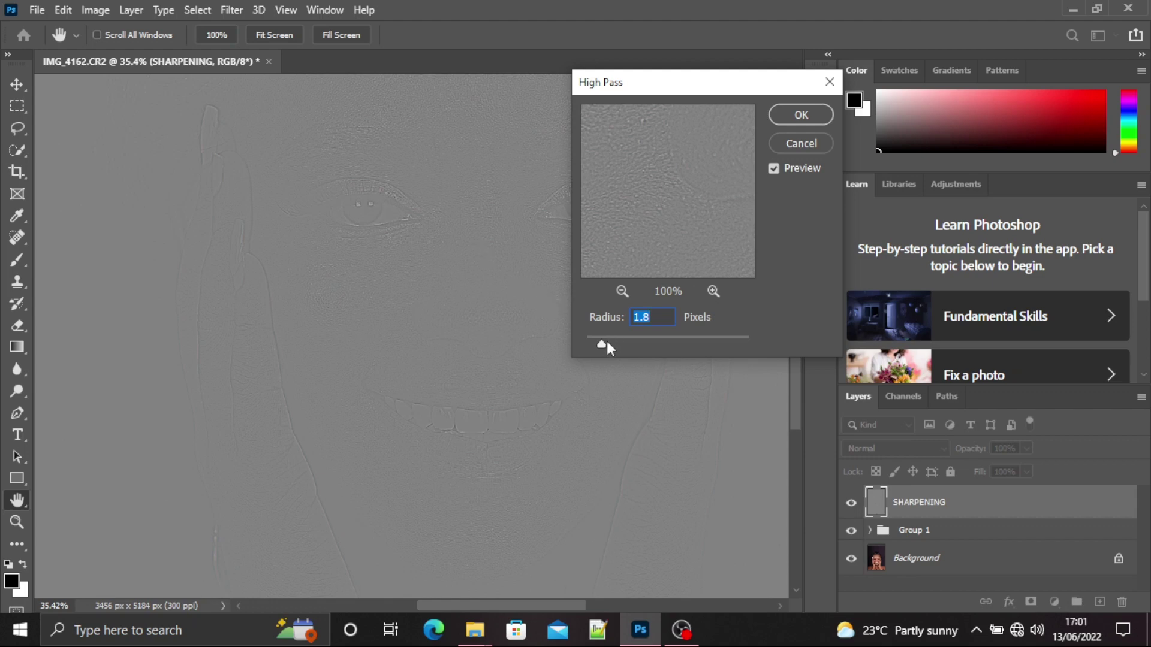
key(Up)
key(Up)
key(Up)
key(Up)
key(Up)
Apply the High Pass filter and set SHARPENING to Vivid Light, comparing it on and off
click(778, 117)
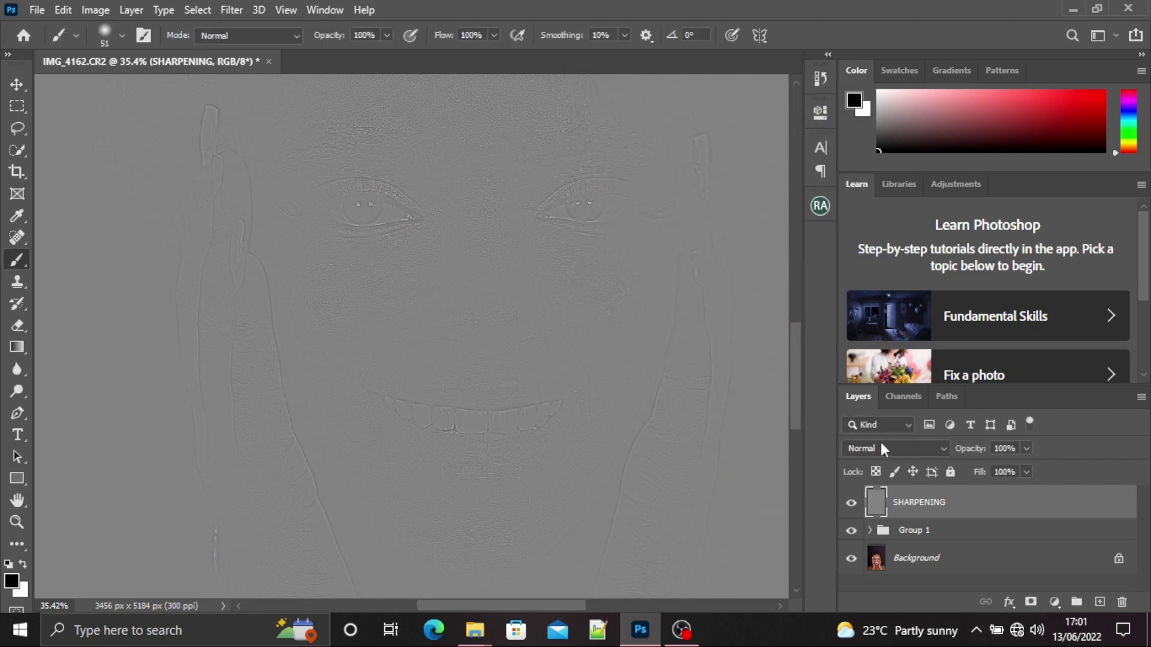
click(884, 450)
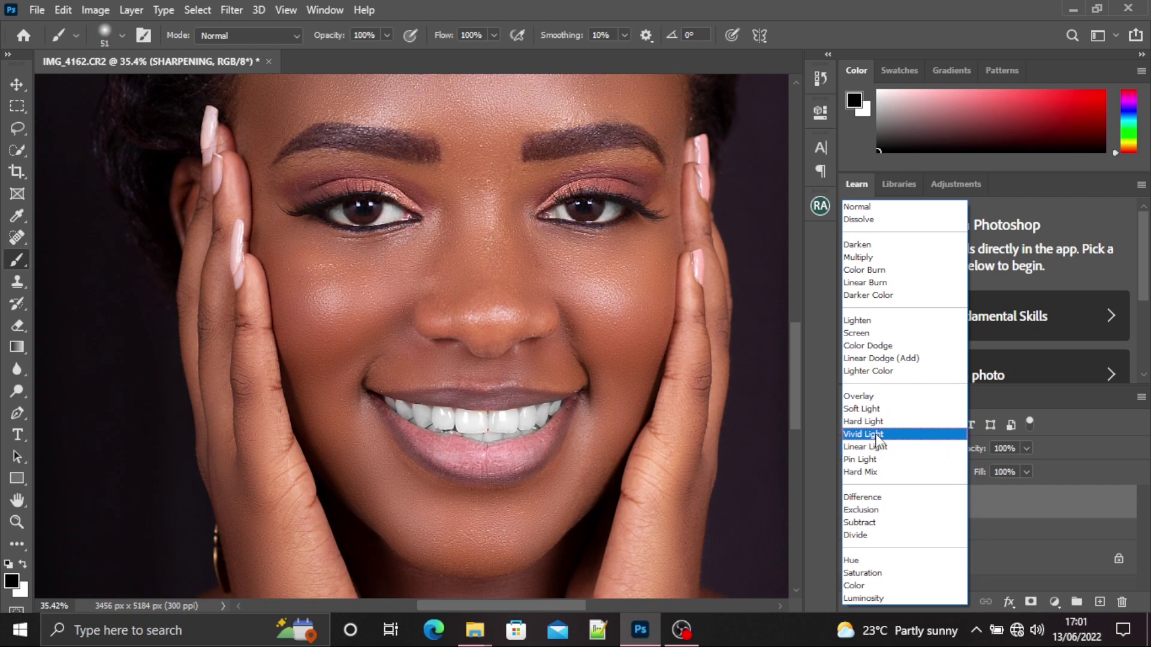
click(876, 434)
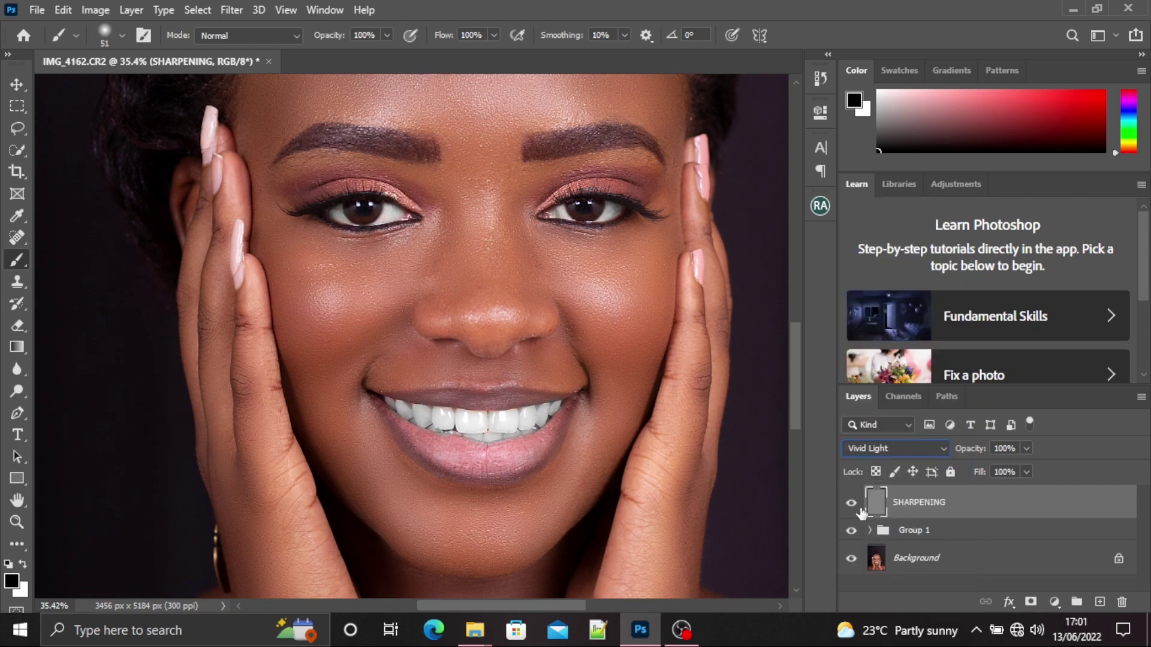
click(853, 505)
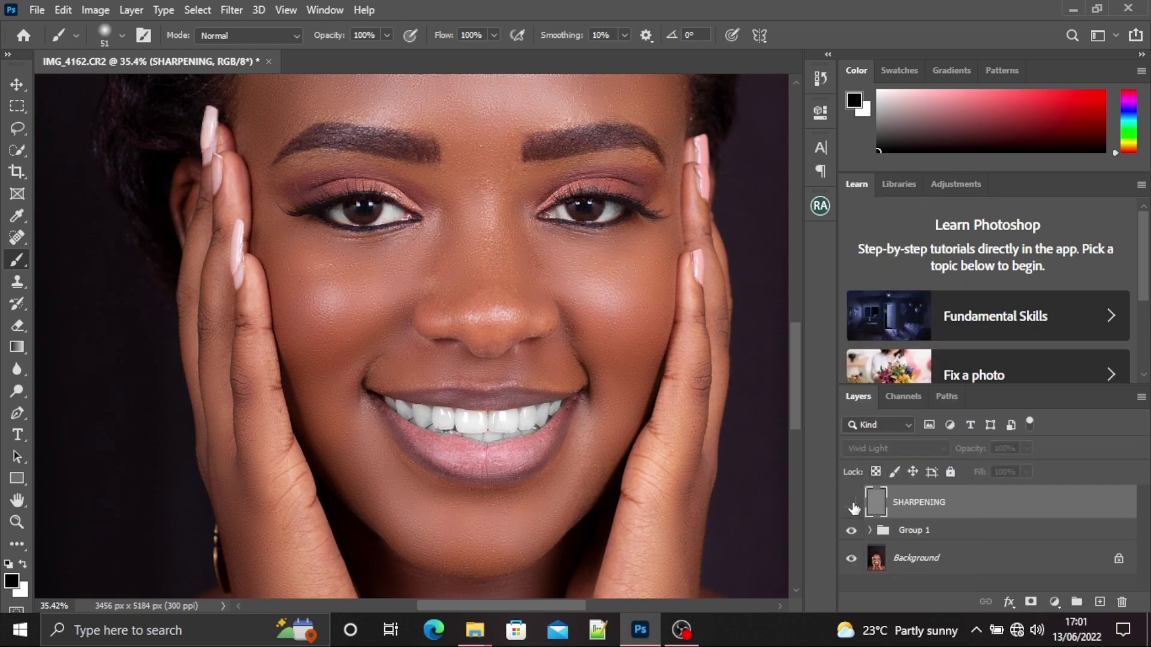
click(852, 505)
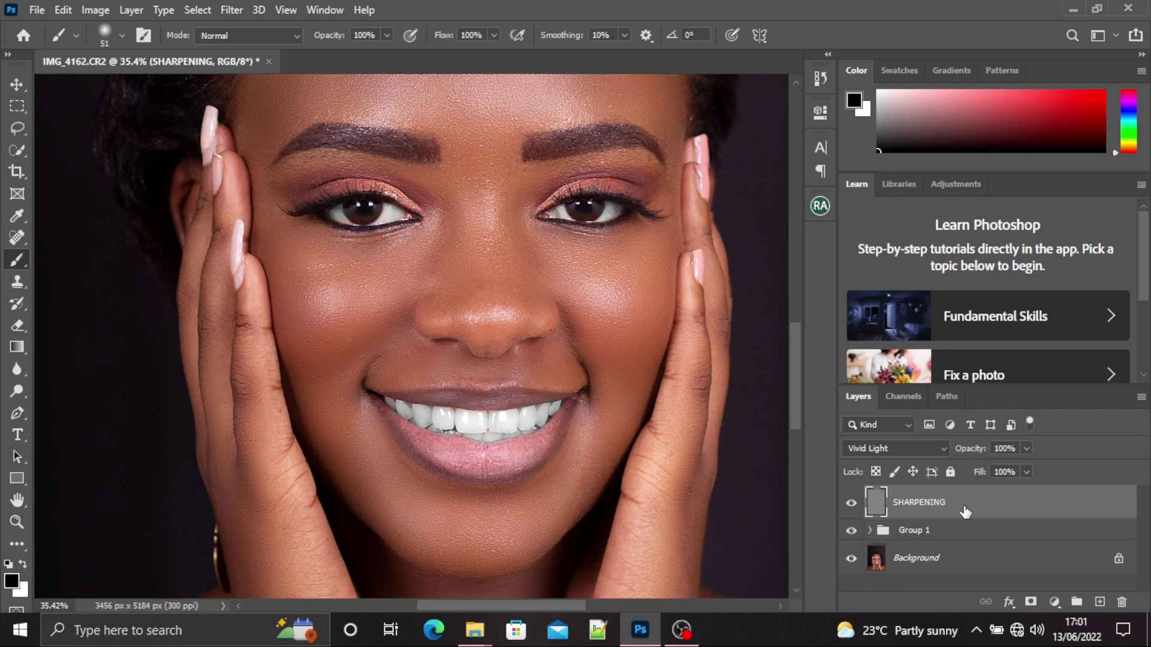
Lower the SHARPENING layer opacity to 59%
click(1027, 449)
drag(1011, 463, 987, 466)
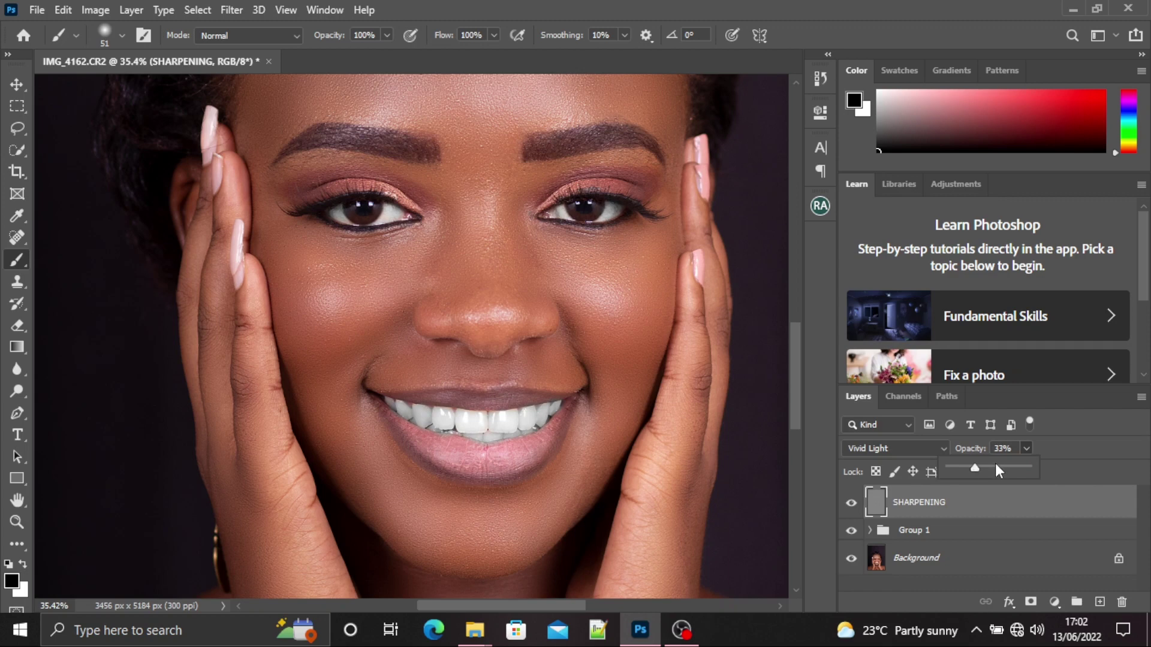
click(992, 501)
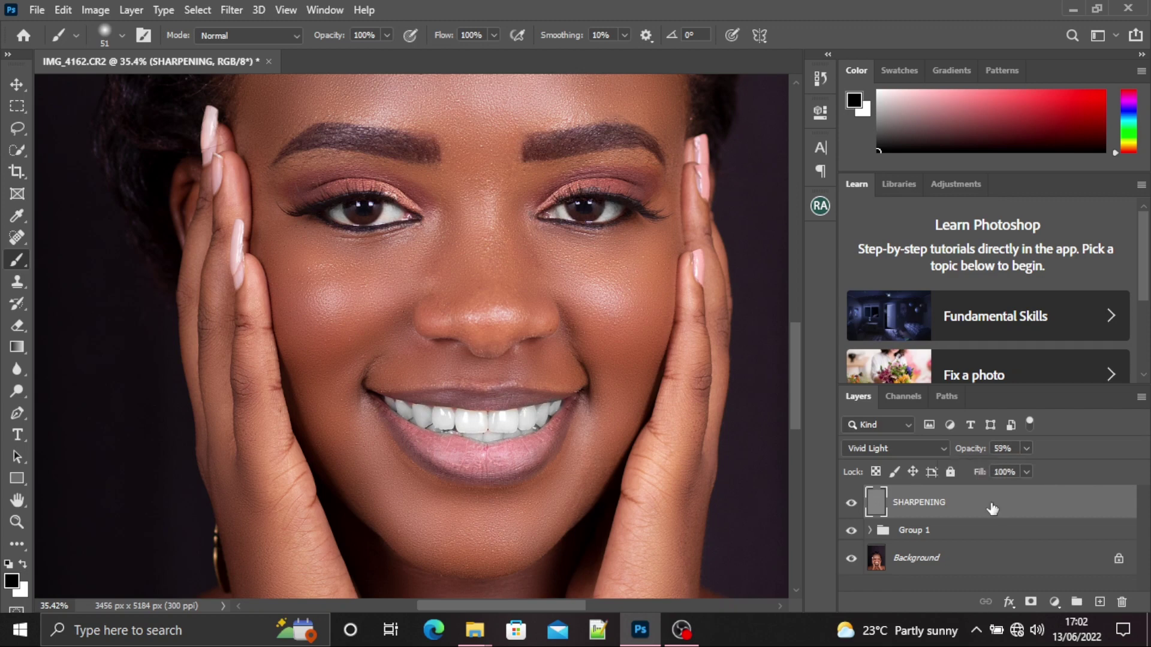